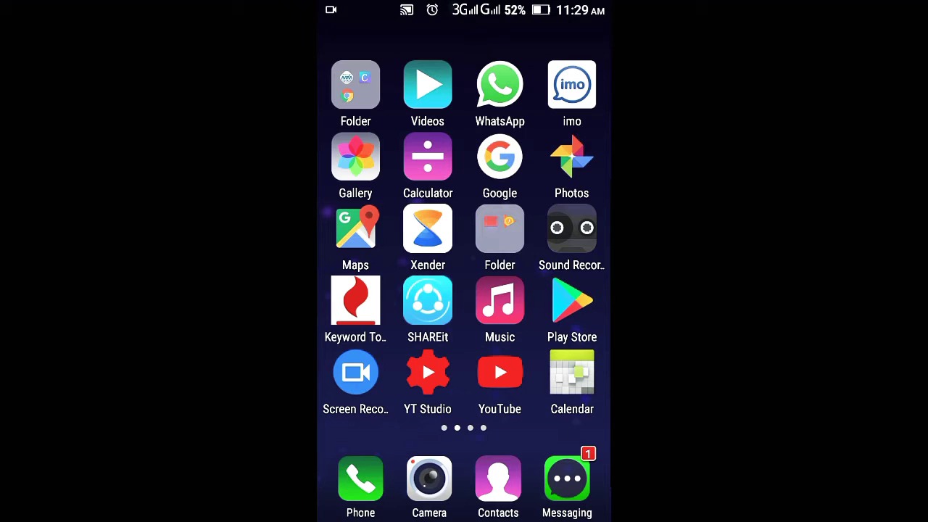
# Step: Open Settings > Apps and view the Downloaded list down to YouTube and YT Studio
pyautogui.moveTo(363, 218); pyautogui.dragTo(566, 218)
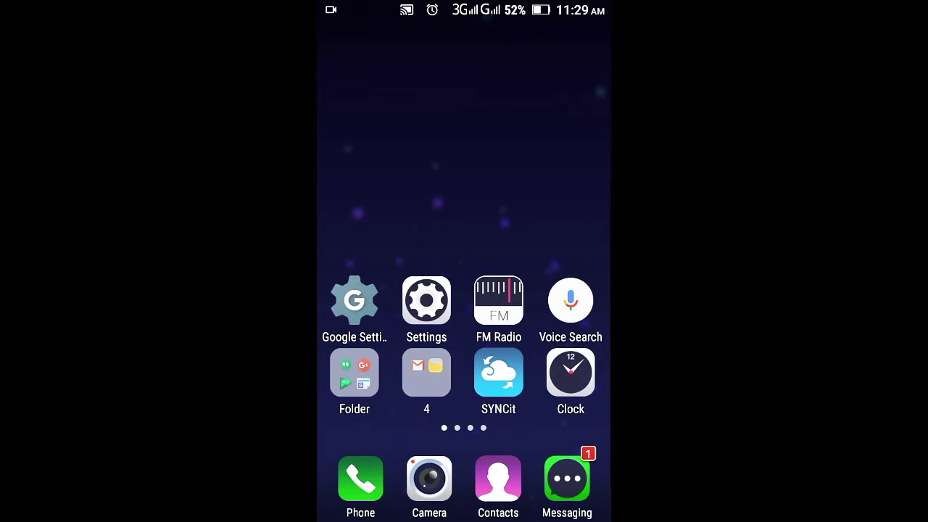
pyautogui.click(427, 300)
pyautogui.scroll(-2, 464, 290)
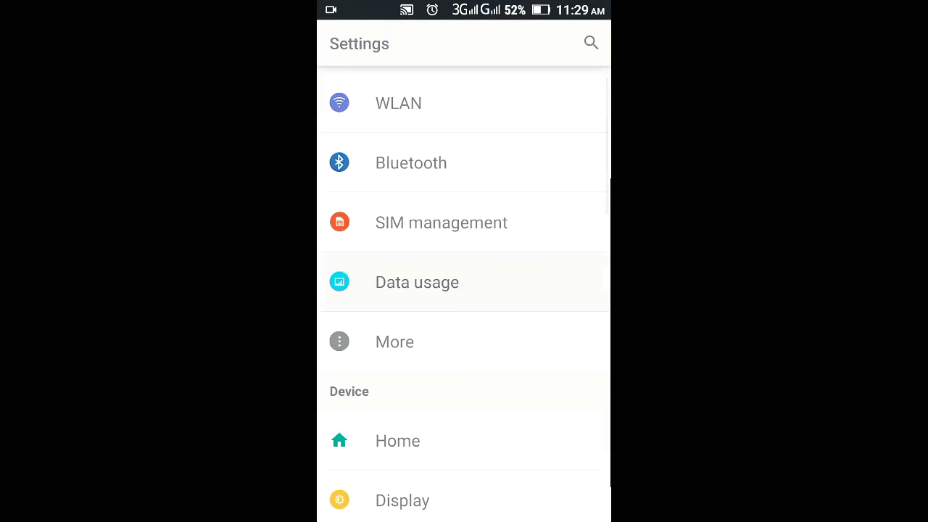
pyautogui.scroll(-5, 464, 290)
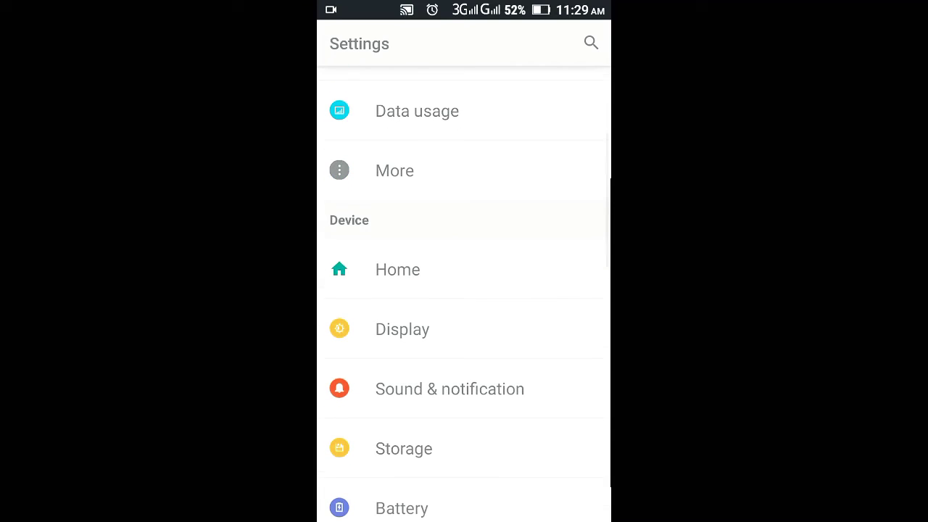
pyautogui.click(395, 383)
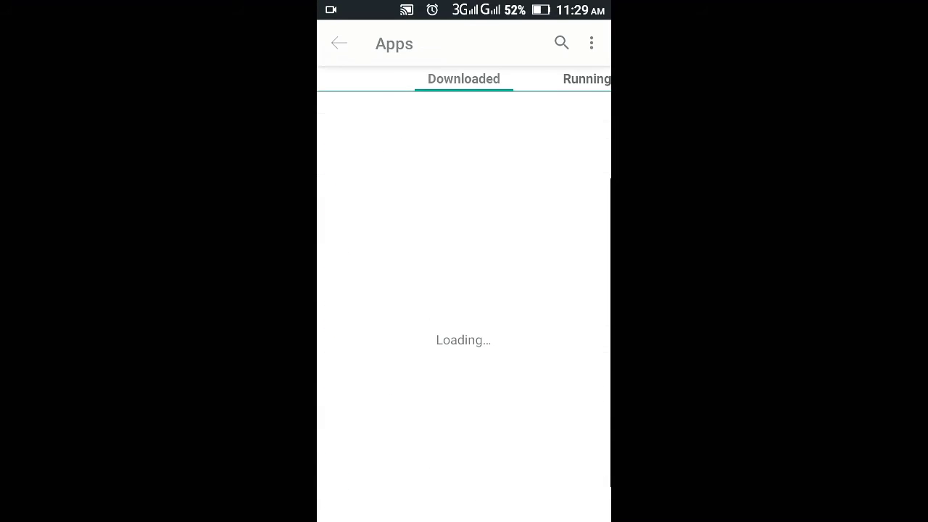
pyautogui.scroll(-3, 464, 290)
pyautogui.scroll(-2, 464, 290)
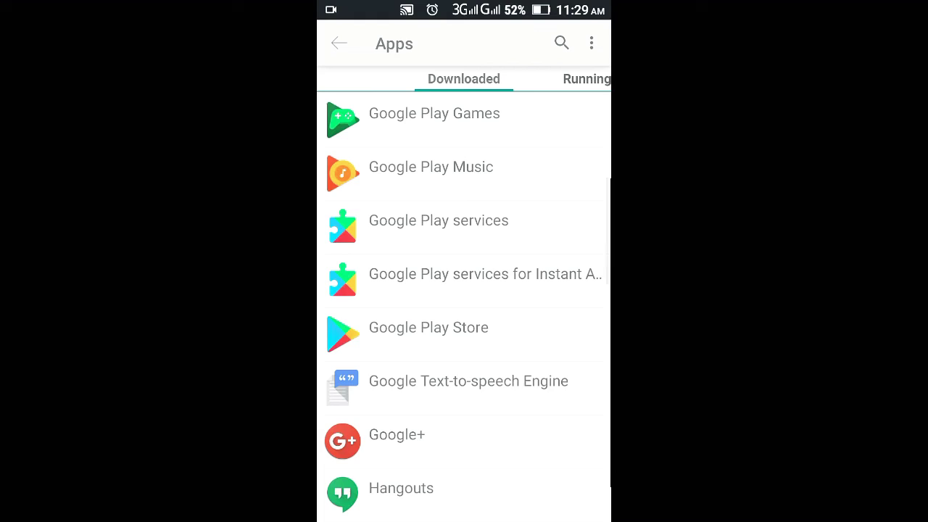
pyautogui.scroll(-3, 464, 290)
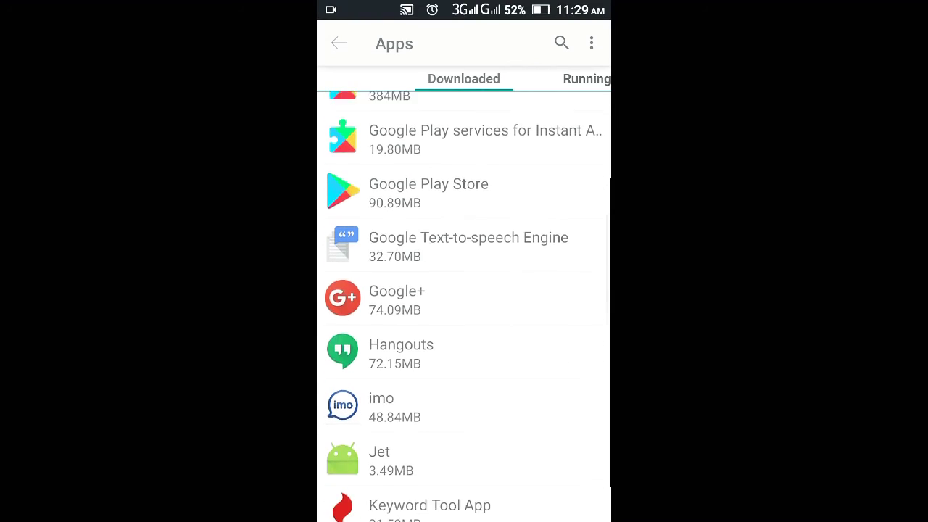
pyautogui.scroll(-2, 464, 290)
pyautogui.scroll(-1, 464, 290)
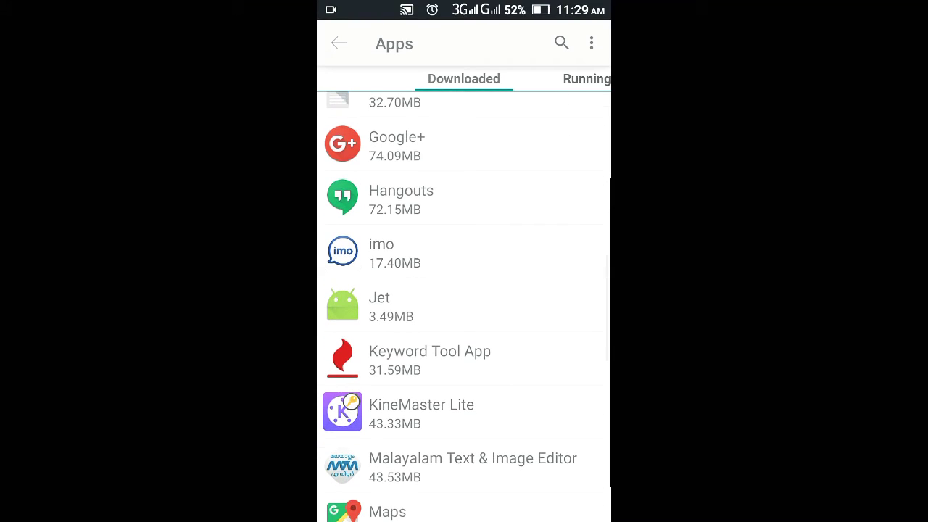
pyautogui.scroll(-2, 464, 290)
pyautogui.scroll(-2, 465, 290)
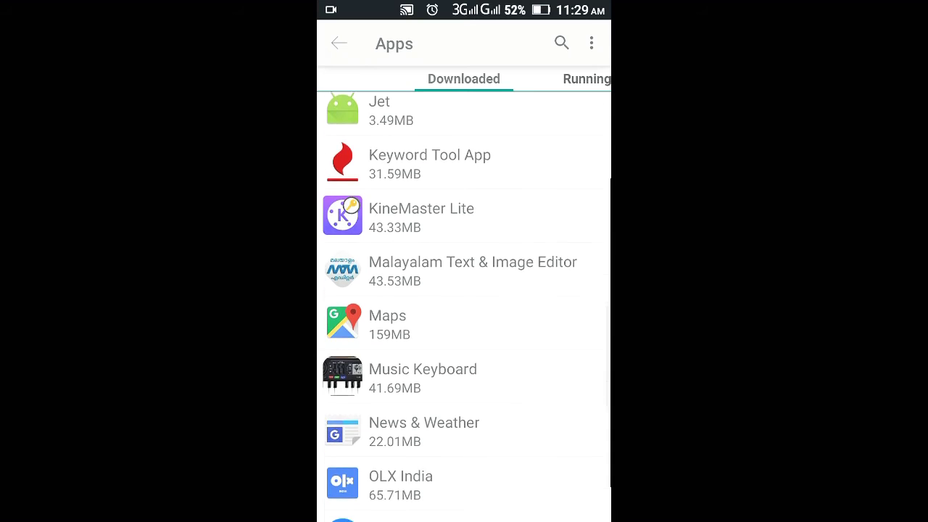
pyautogui.scroll(-1, 465, 290)
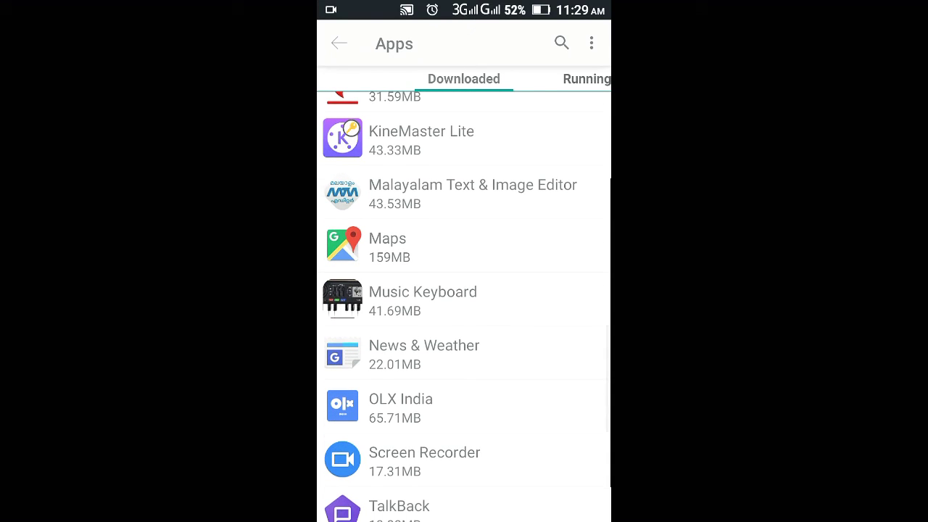
pyautogui.scroll(-1, 464, 290)
pyautogui.scroll(-1, 465, 291)
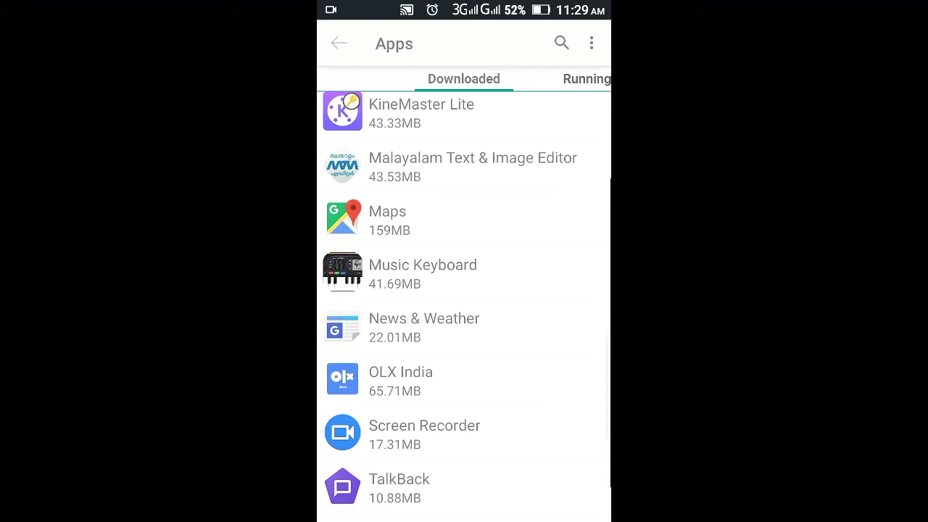
pyautogui.scroll(-4, 464, 290)
pyautogui.scroll(-1, 464, 290)
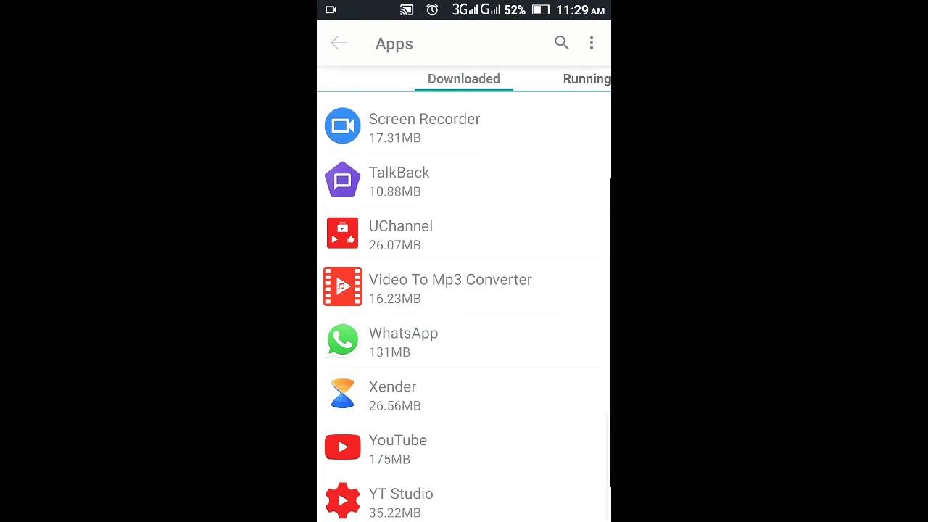
# Step: Clear YouTube's 65.39MB cache to 0.00B and return to the Downloaded apps list
pyautogui.click(464, 449)
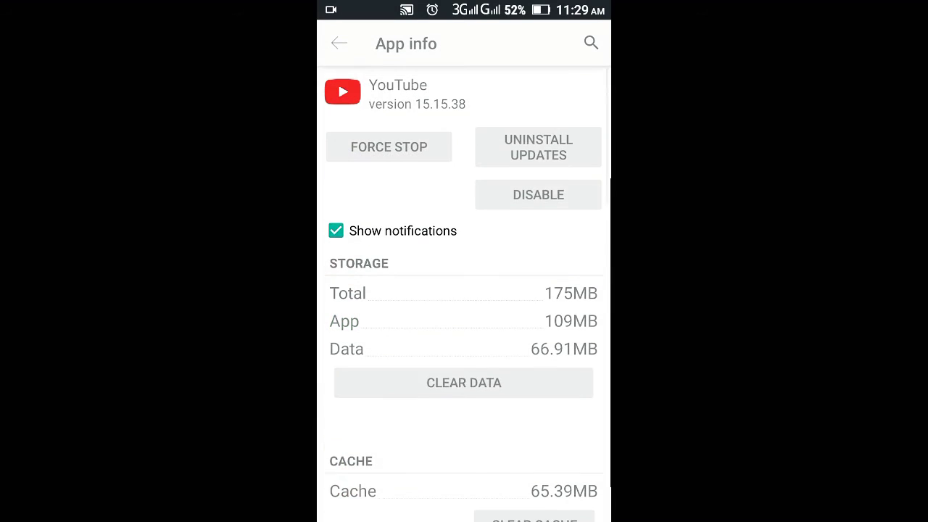
pyautogui.scroll(-2, 464, 290)
pyautogui.click(535, 400)
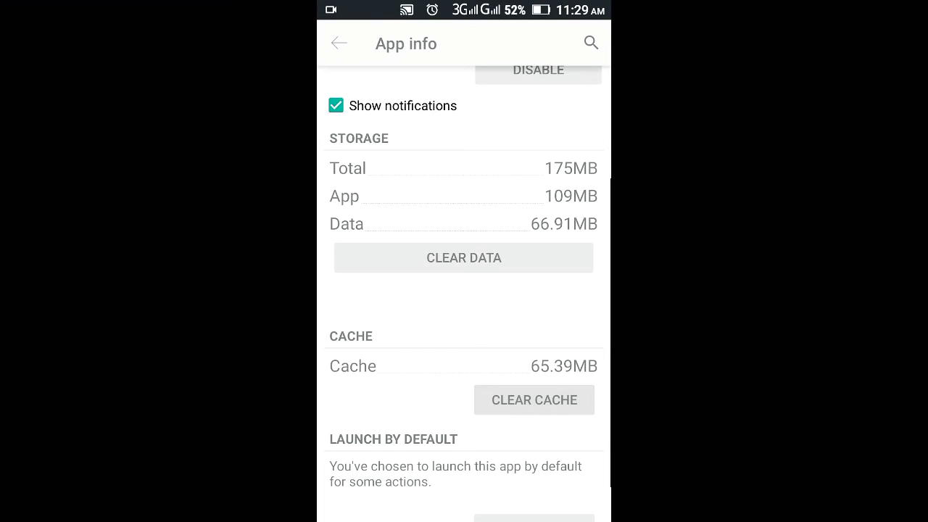
pyautogui.click(534, 399)
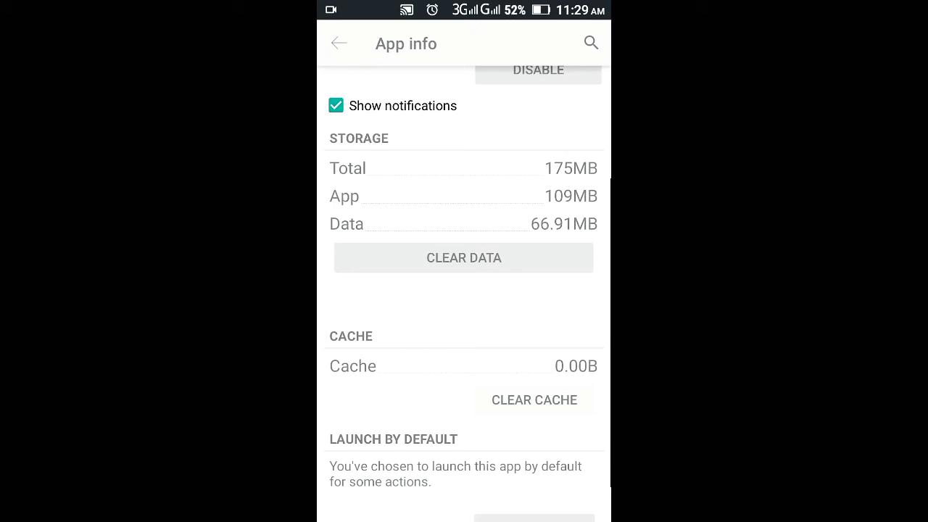
pyautogui.click(339, 42)
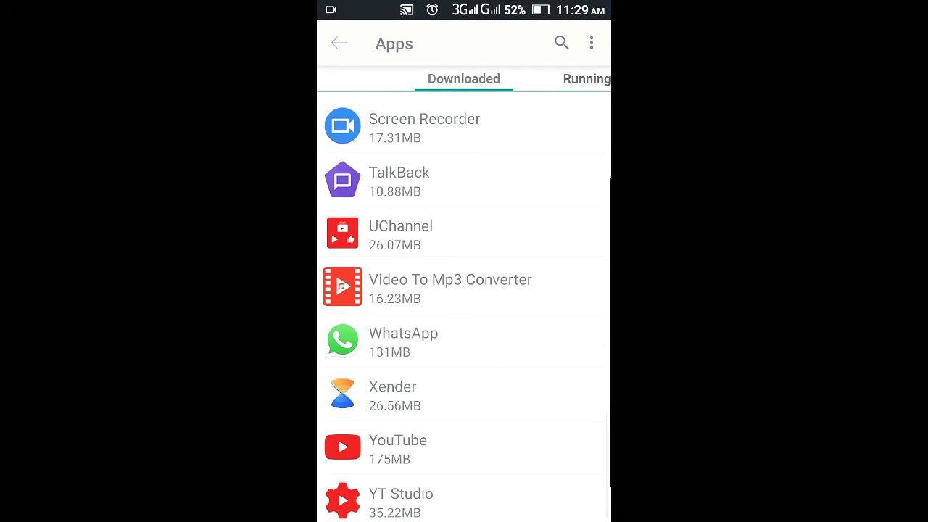
# Step: Check Phone storage in File Manager (495.02 MB free of 5.32 GB), then return home
pyautogui.press('Home')
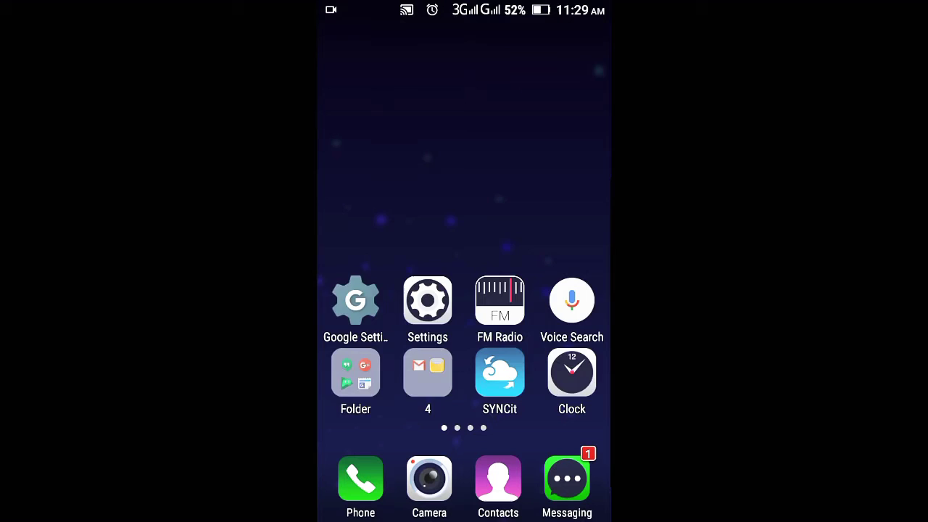
pyautogui.moveTo(551, 290); pyautogui.dragTo(363, 291)
pyautogui.click(500, 85)
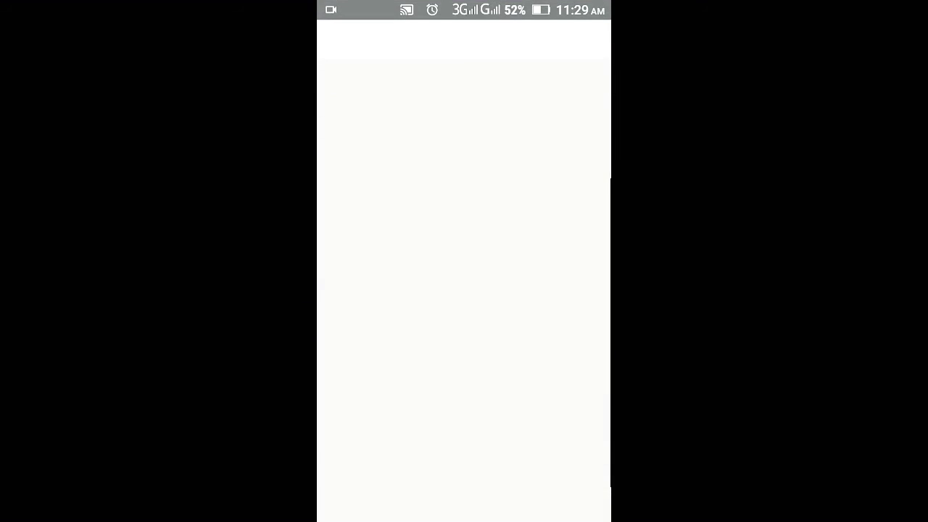
pyautogui.press('Escape')
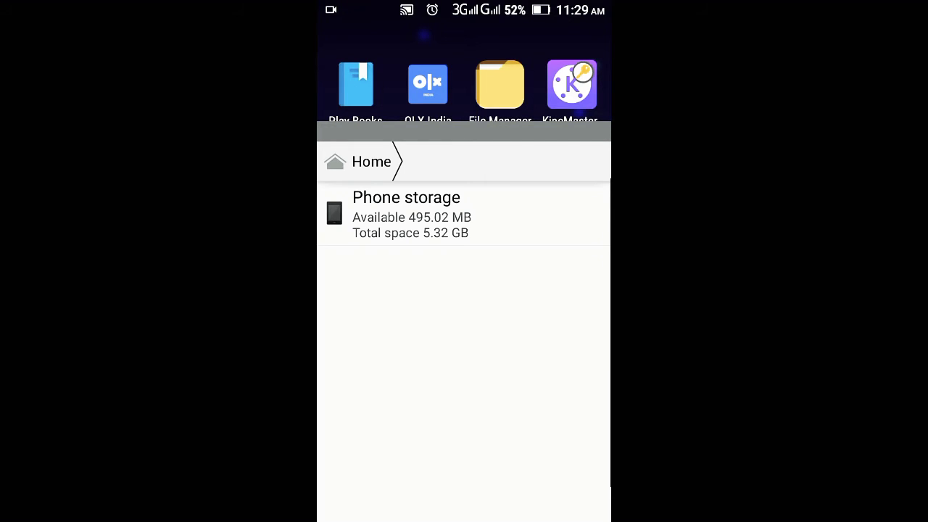
pyautogui.moveTo(565, 290); pyautogui.dragTo(362, 290)
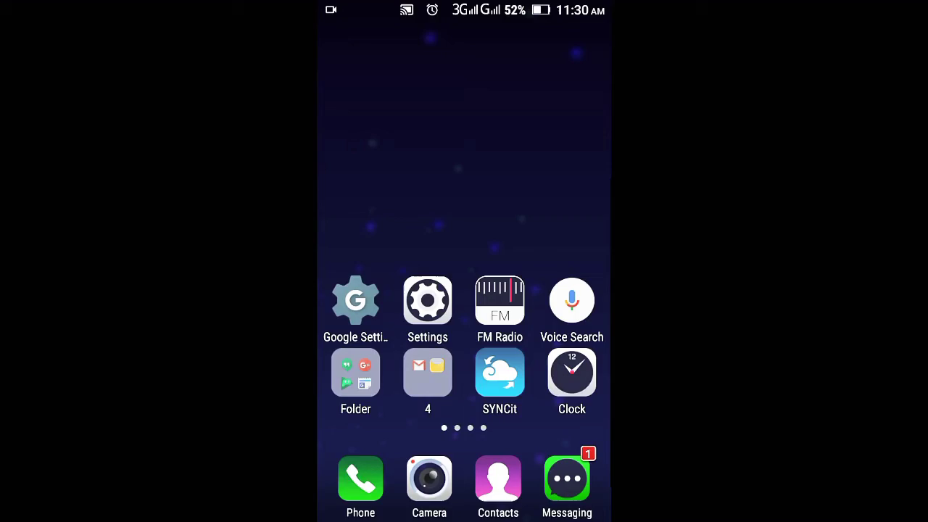
# Step: View the notification shade and File Manager, ending on the Videos and WhatsApp apps page
pyautogui.moveTo(464, 4); pyautogui.dragTo(465, 290)
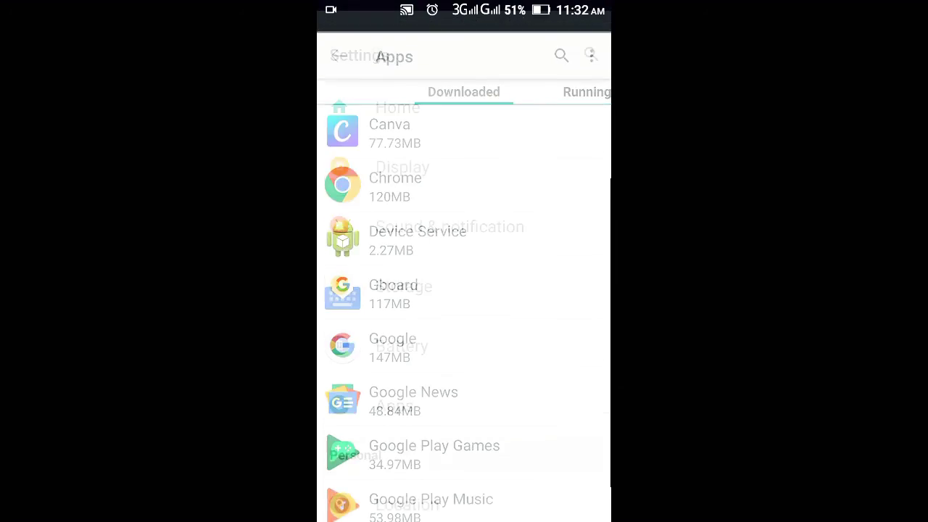
pyautogui.press('Home')
pyautogui.moveTo(551, 290); pyautogui.dragTo(362, 291)
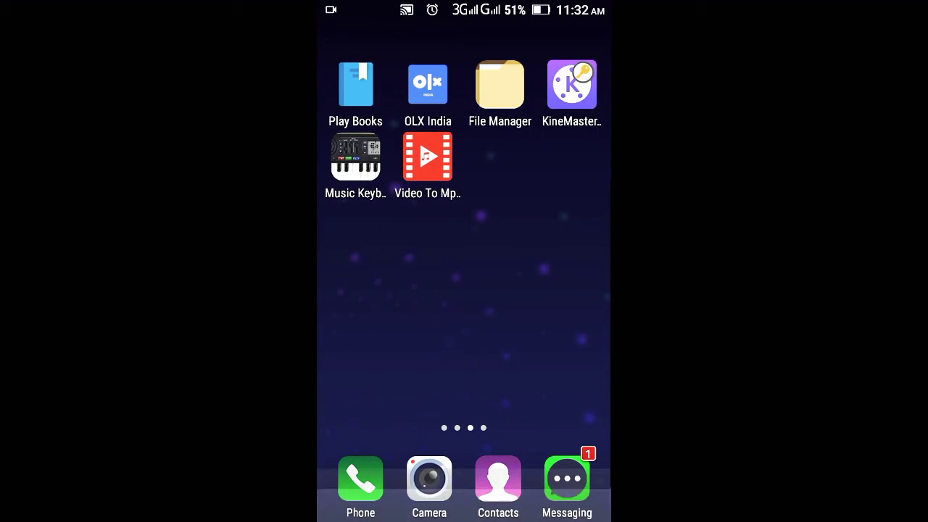
pyautogui.click(500, 83)
pyautogui.press('Home')
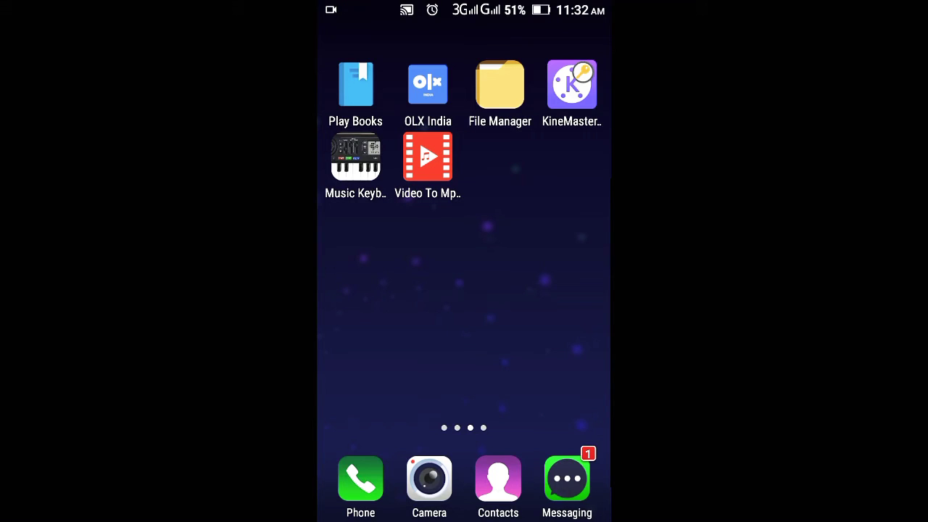
pyautogui.moveTo(362, 290); pyautogui.dragTo(566, 291)
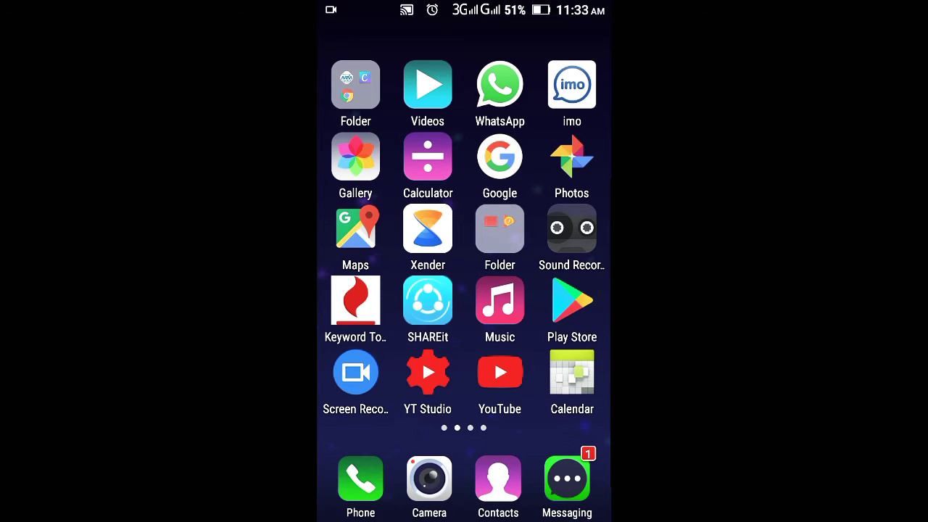
pyautogui.moveTo(377, 218)
pyautogui.mouseDown()
pyautogui.moveTo(565, 218)
pyautogui.moveTo(377, 218)
pyautogui.mouseUp()
pyautogui.moveTo(566, 218); pyautogui.dragTo(377, 218)
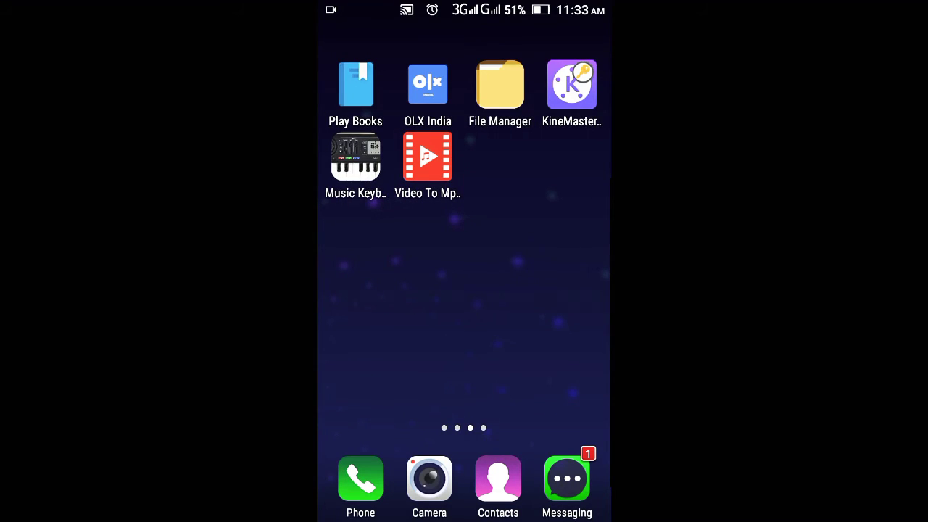
pyautogui.moveTo(428, 157)
pyautogui.mouseDown()
pyautogui.moveTo(458, 96)
pyautogui.moveTo(464, 42)
pyautogui.mouseUp()
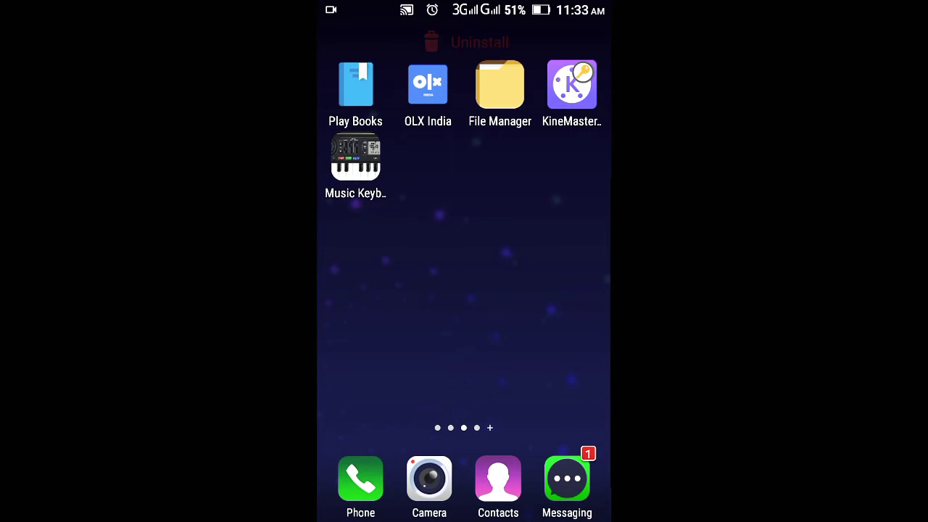
pyautogui.click(494, 317)
pyautogui.moveTo(378, 304); pyautogui.dragTo(552, 305)
pyautogui.click(428, 300)
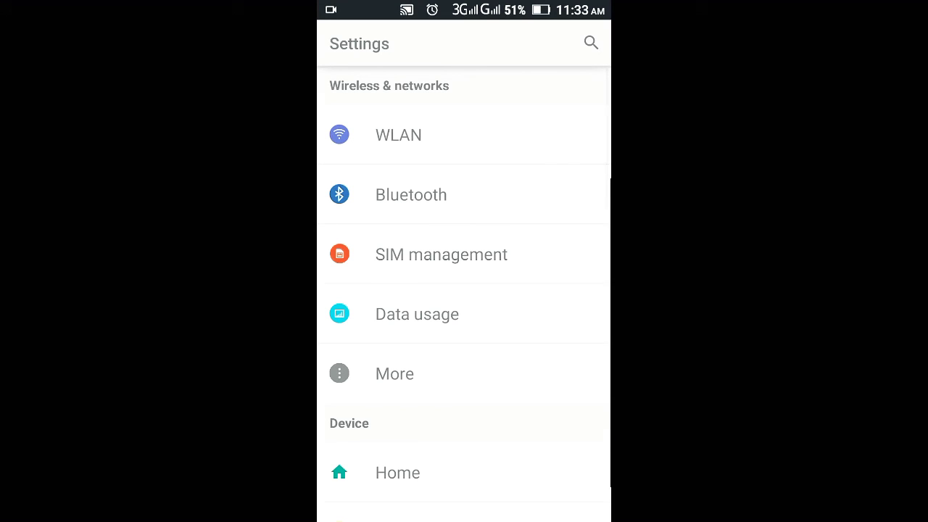
pyautogui.scroll(-4, 464, 291)
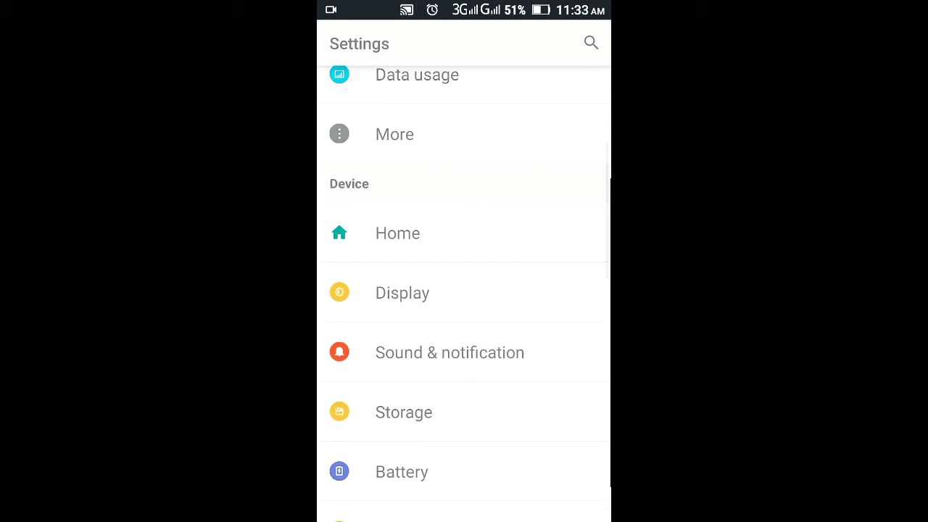
pyautogui.scroll(-1, 464, 291)
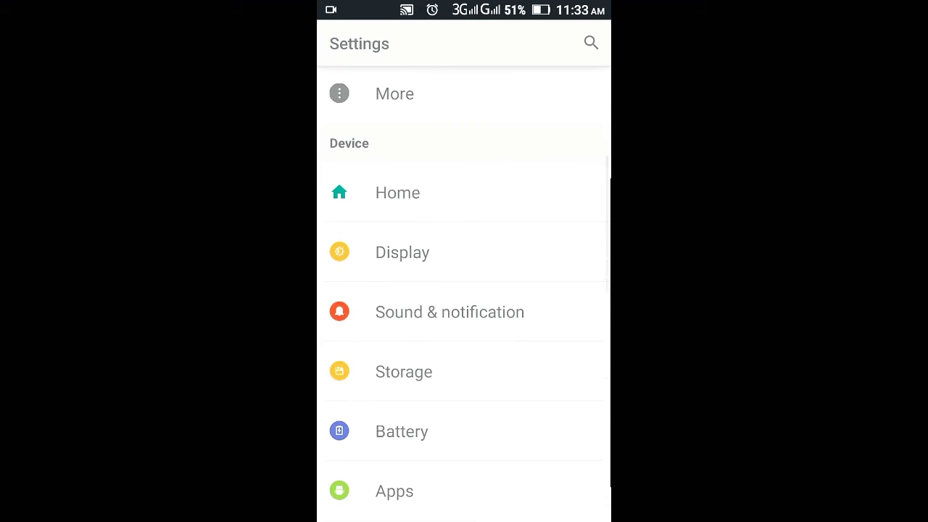
pyautogui.scroll(6, 465, 290)
pyautogui.scroll(-5, 464, 290)
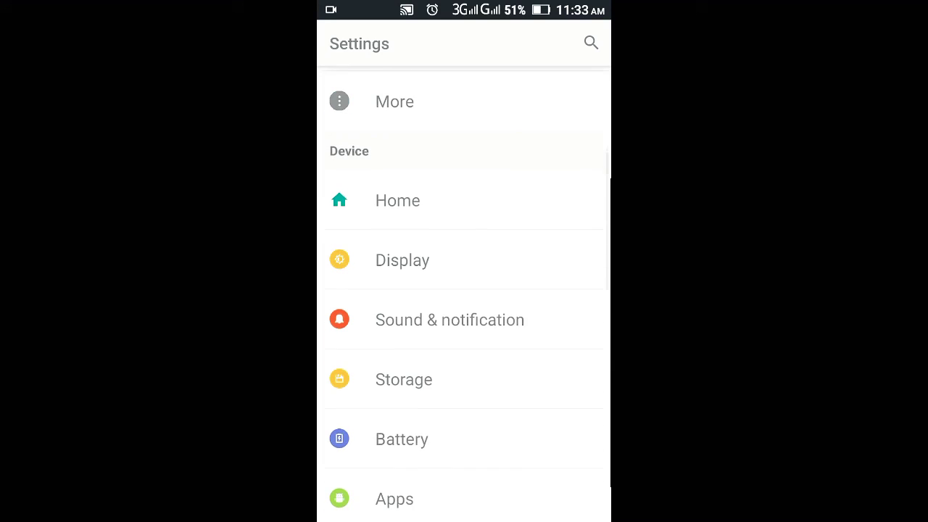
# Step: Clear Music Keyboard's app data from its Apps details page
pyautogui.click(394, 400)
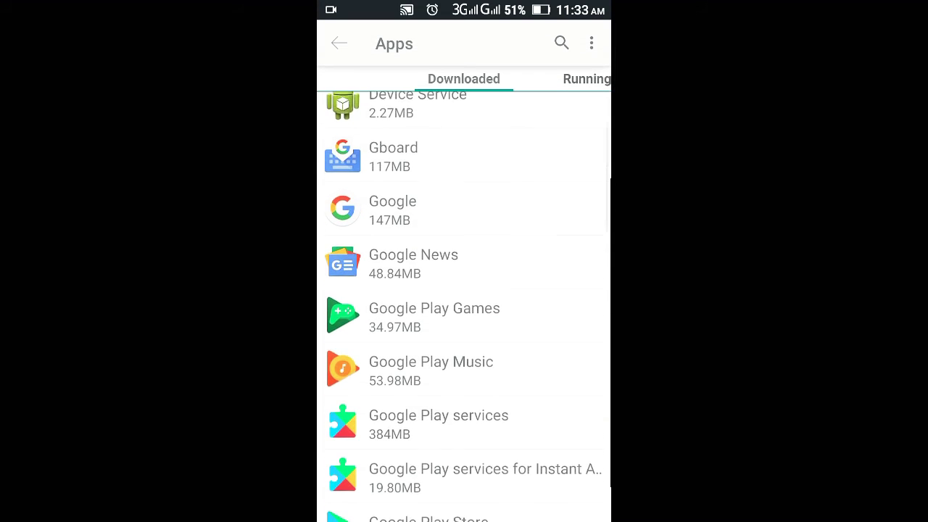
pyautogui.scroll(-6, 464, 290)
pyautogui.scroll(-4, 464, 290)
pyautogui.scroll(-4, 465, 290)
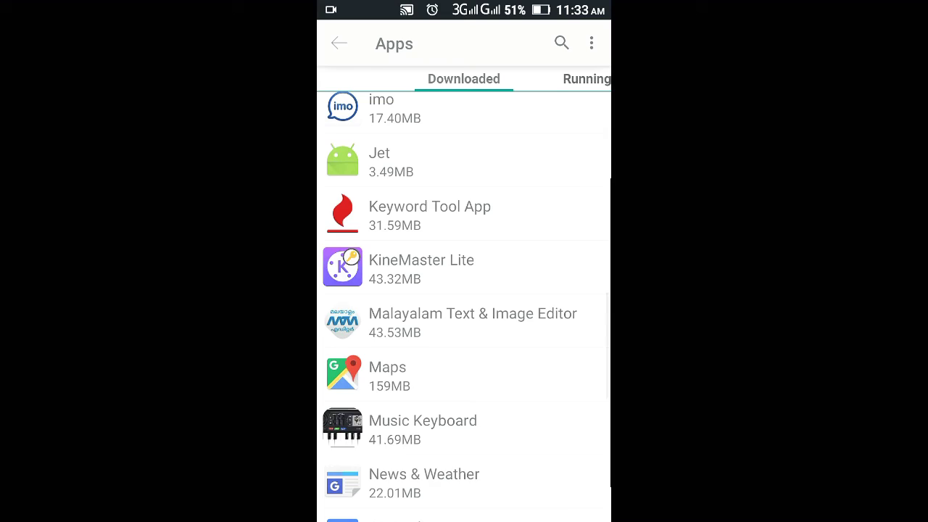
pyautogui.scroll(-4, 464, 290)
pyautogui.click(457, 248)
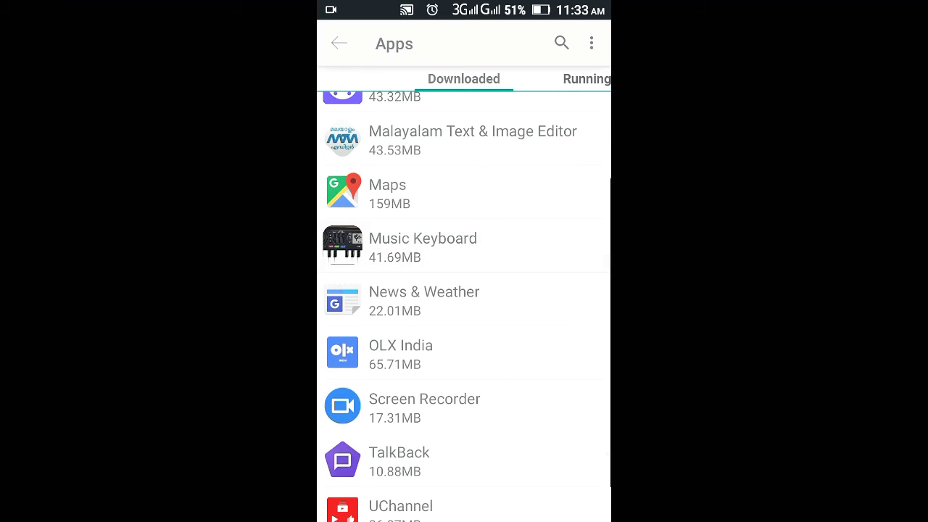
pyautogui.scroll(-2, 464, 290)
pyautogui.click(464, 273)
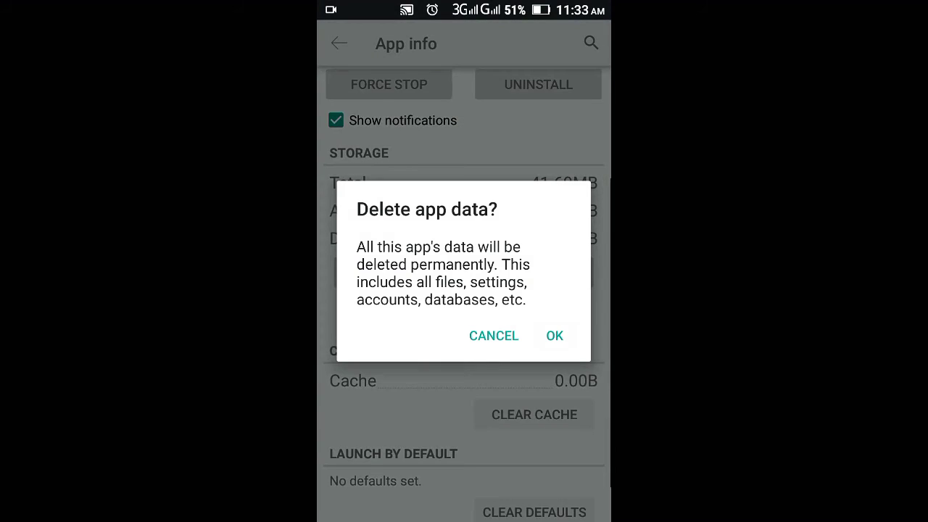
pyautogui.click(555, 336)
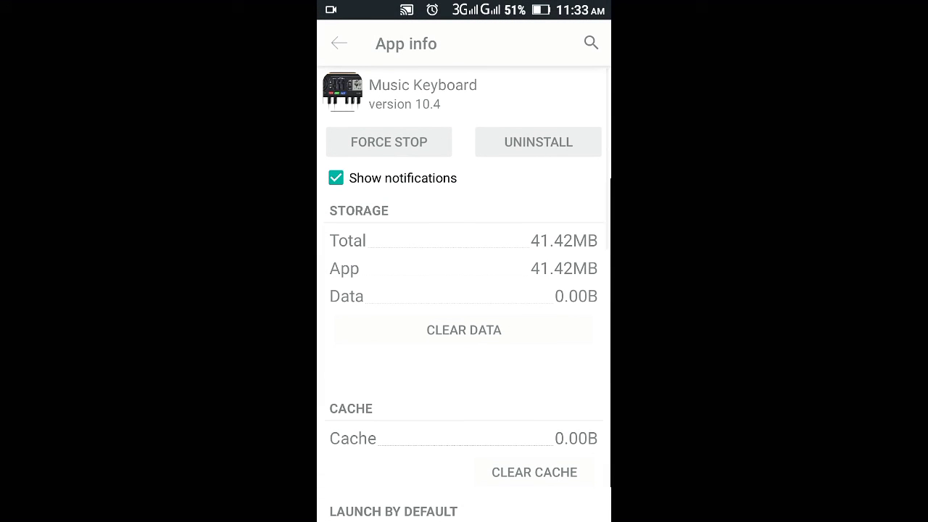
# Step: Uninstall Music Keyboard and return to the home page with Videos and WhatsApp
pyautogui.click(538, 142)
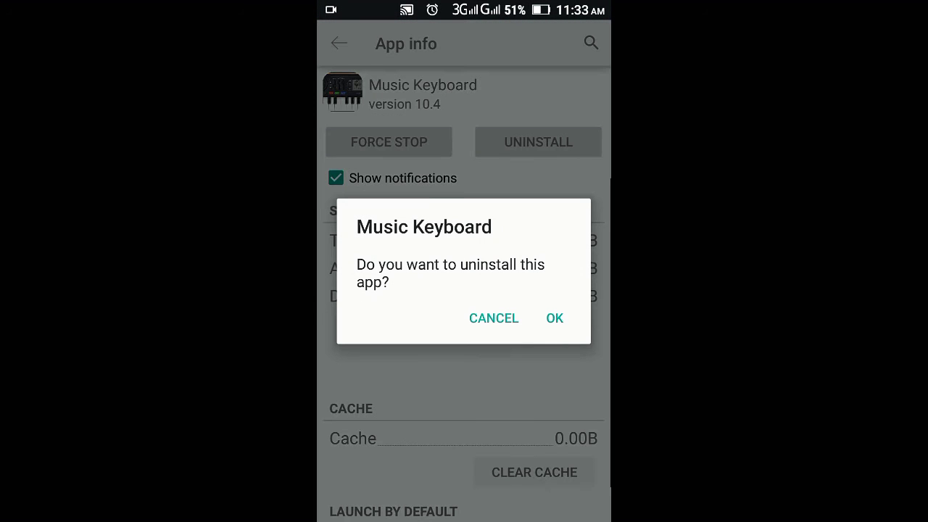
pyautogui.click(555, 319)
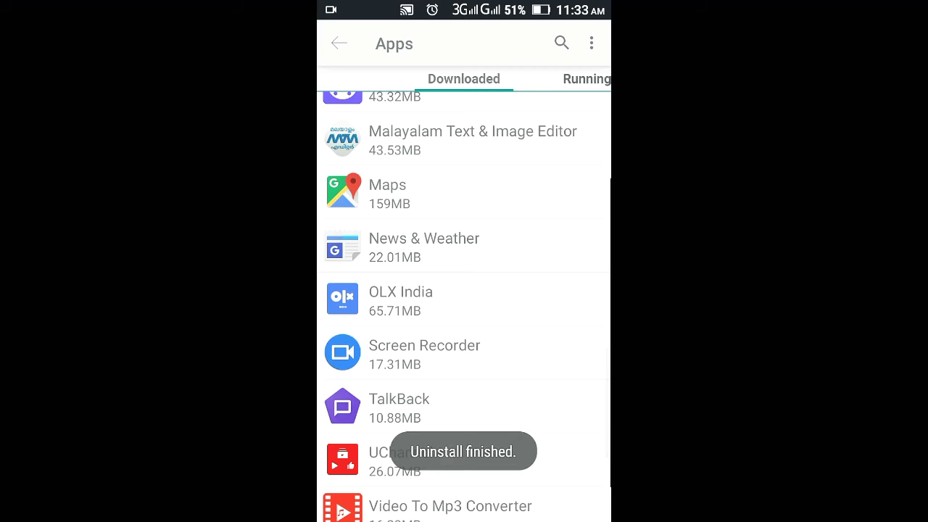
pyautogui.press('Escape')
pyautogui.press('Escape')
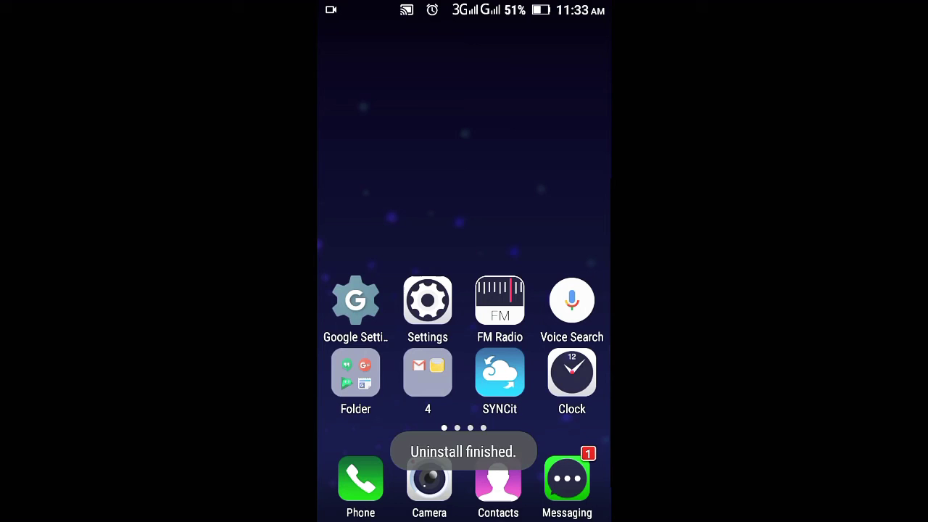
pyautogui.moveTo(566, 218); pyautogui.dragTo(363, 218)
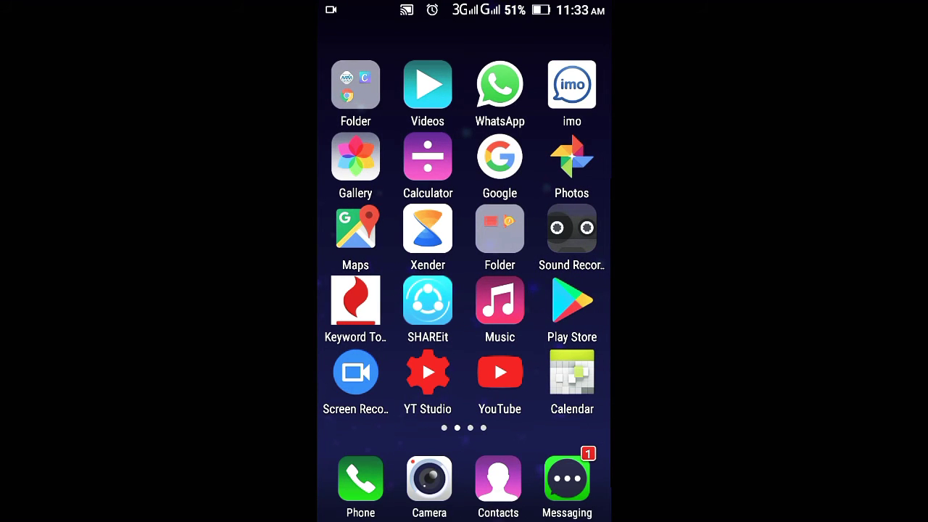
pyautogui.moveTo(566, 254); pyautogui.dragTo(348, 254)
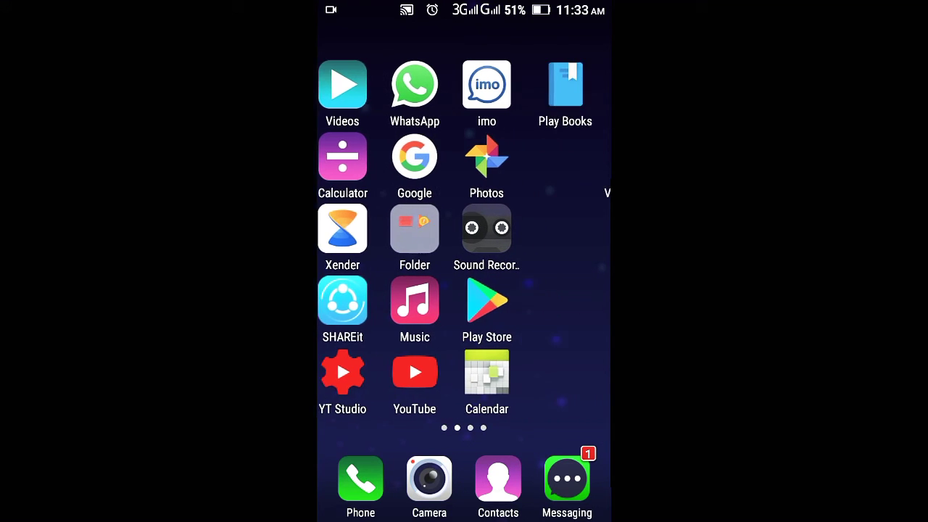
# Step: Inspect the MusicKeyboard folder in Phone storage (Chat, Recordings), then back out to the folder list
pyautogui.click(500, 85)
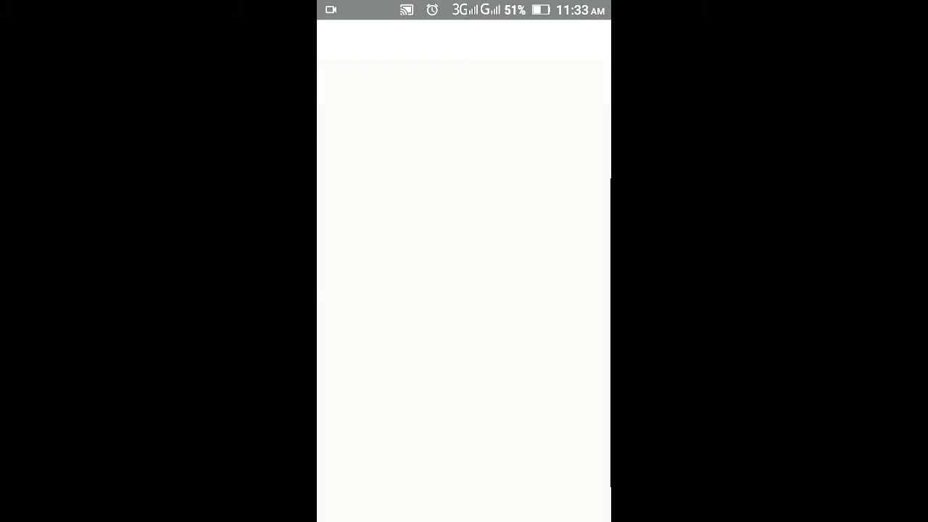
pyautogui.click(464, 93)
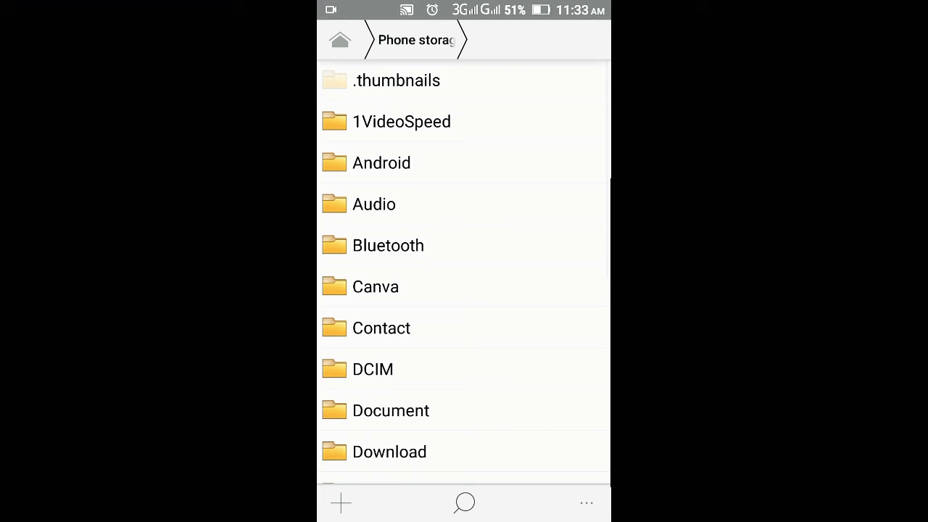
pyautogui.scroll(-5, 465, 290)
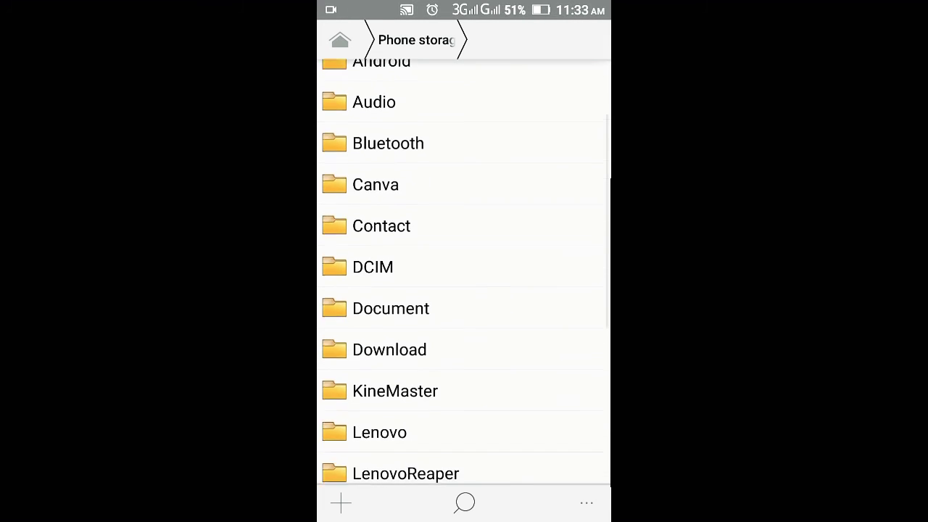
pyautogui.click(465, 380)
pyautogui.scroll(-2, 465, 291)
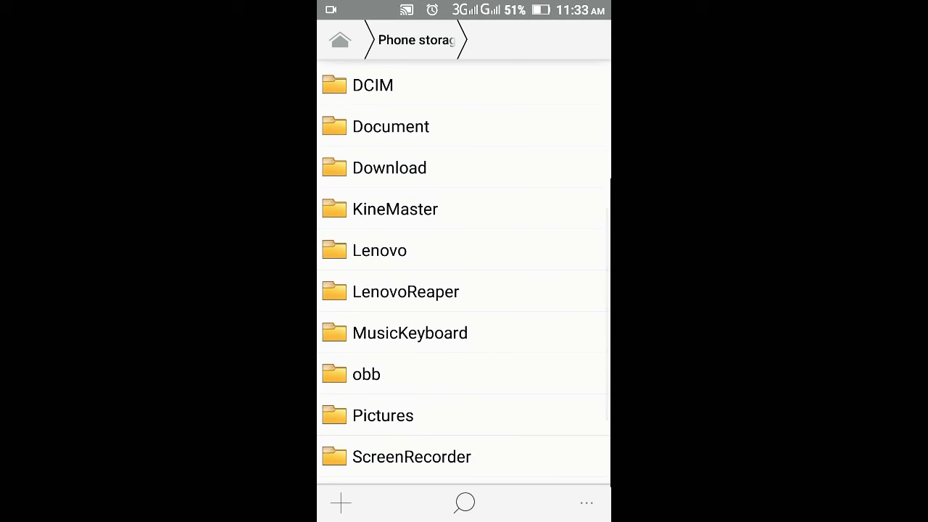
pyautogui.scroll(-3, 464, 290)
pyautogui.scroll(1, 465, 290)
pyautogui.click(487, 169)
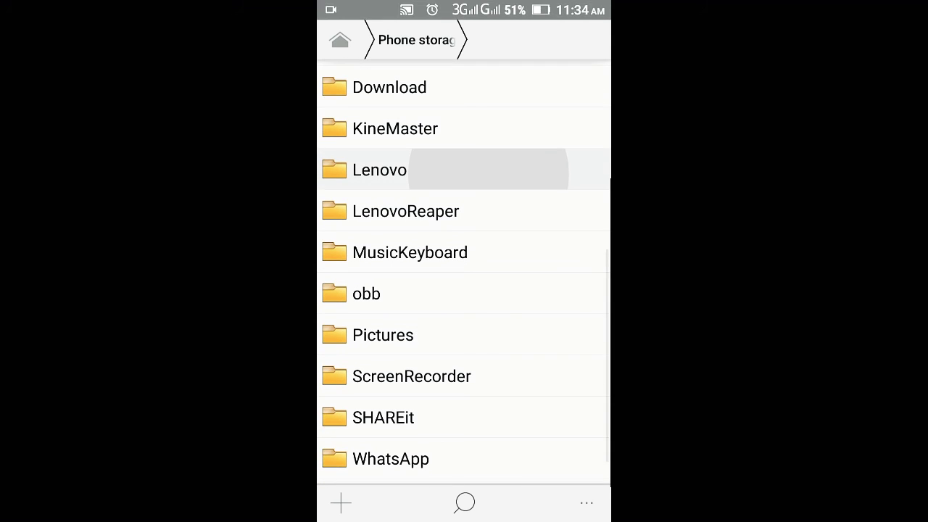
pyautogui.scroll(2, 464, 290)
pyautogui.scroll(1, 464, 290)
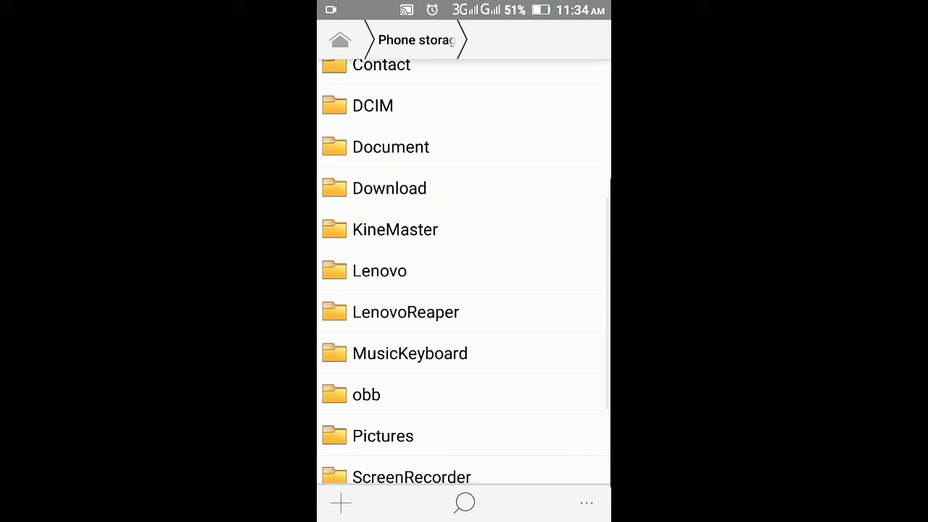
pyautogui.scroll(1, 464, 290)
pyautogui.scroll(1, 464, 290)
pyautogui.scroll(1, 464, 290)
pyautogui.moveTo(465, 9); pyautogui.dragTo(464, 218)
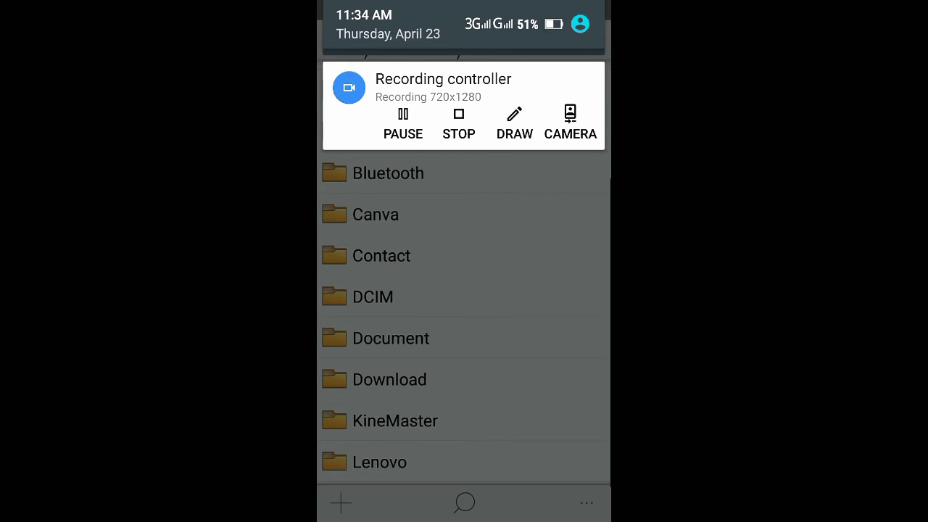
pyautogui.click(406, 216)
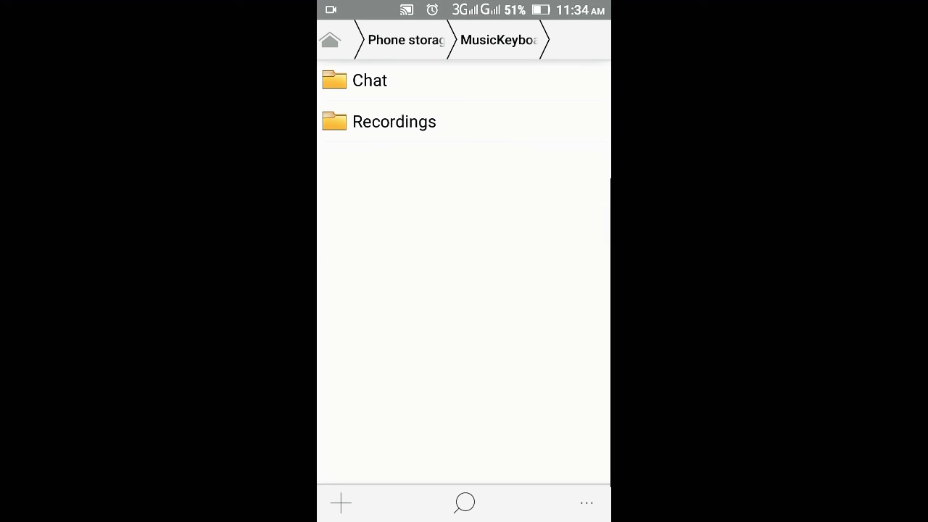
pyautogui.press('Escape')
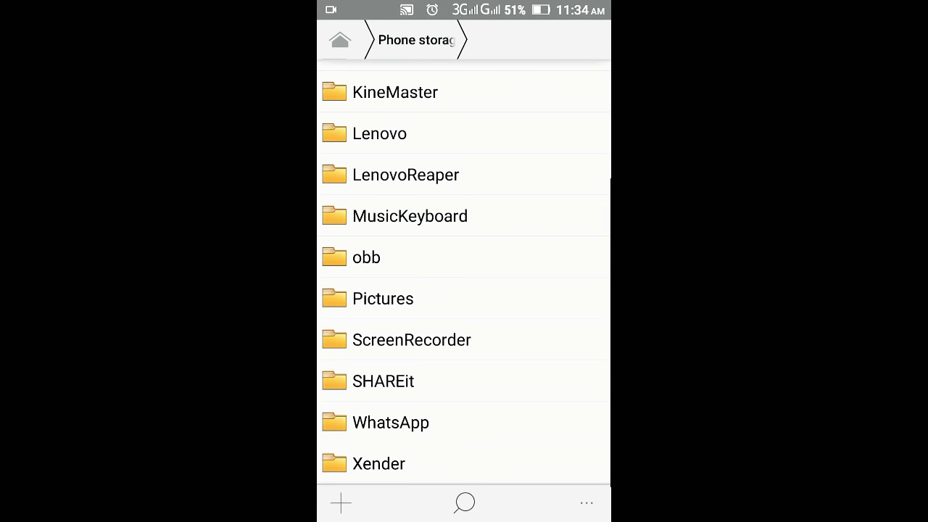
# Step: Select the MusicKeyboard folder in Phone storage and confirm its deletion
pyautogui.click(500, 217)
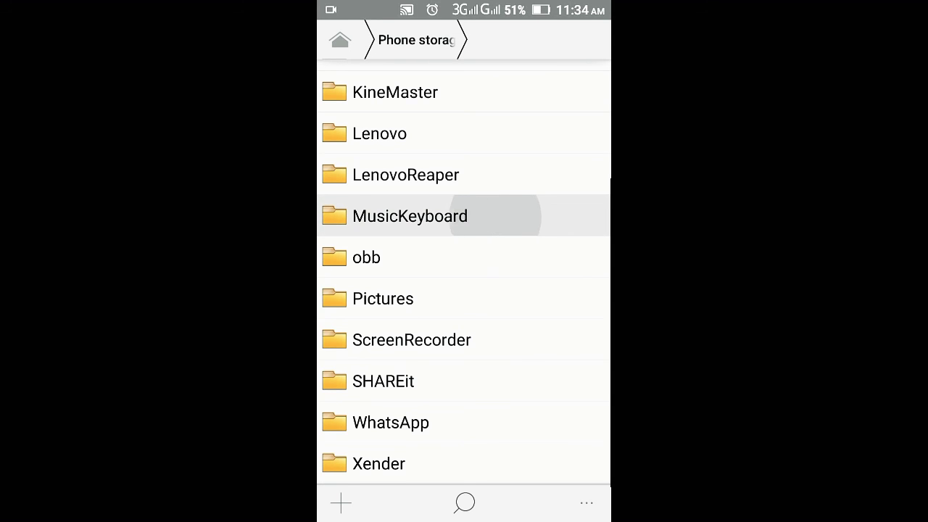
pyautogui.click(464, 503)
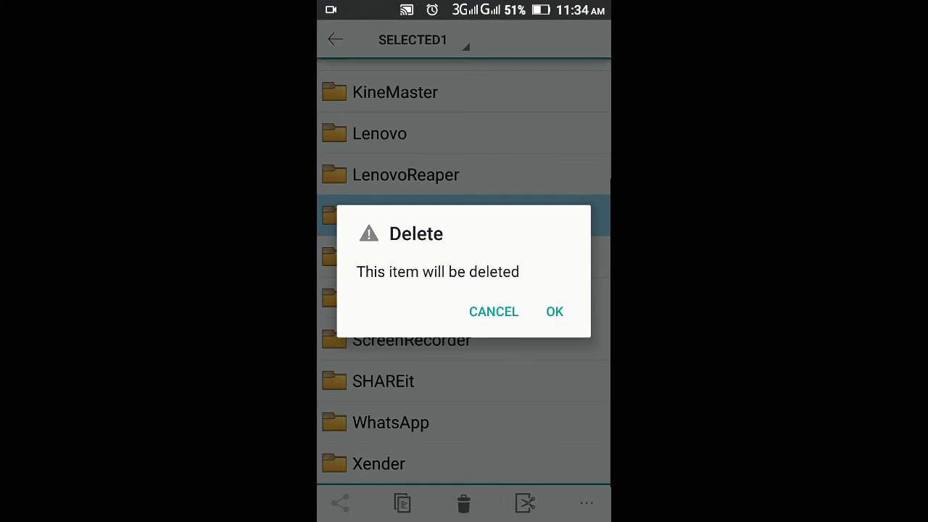
pyautogui.click(555, 312)
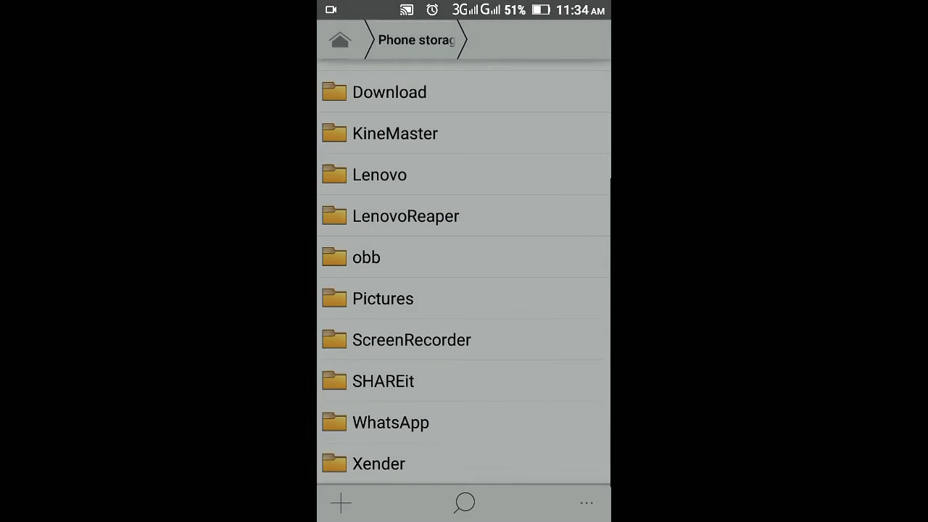
pyautogui.moveTo(464, 8); pyautogui.dragTo(465, 145)
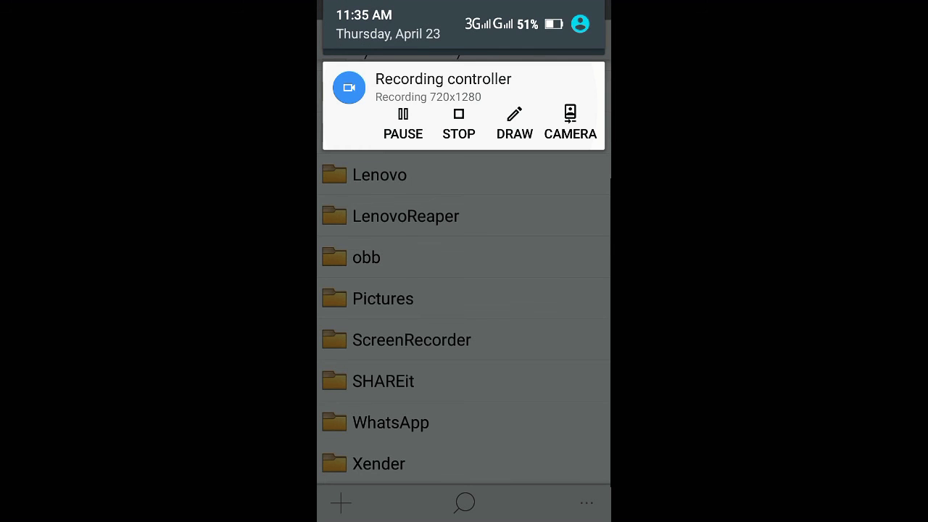